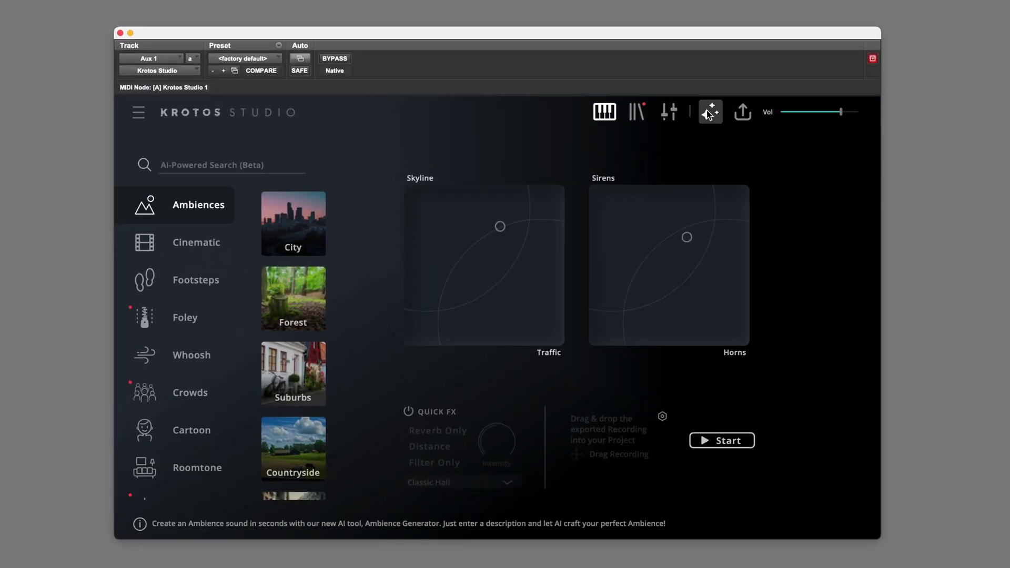
Enter 'Forest with rain and distant traffic' as the AI ambience prompt, fixing the 'Forets' typo.
{"action": "left_click", "coordinate": [724, 269]}
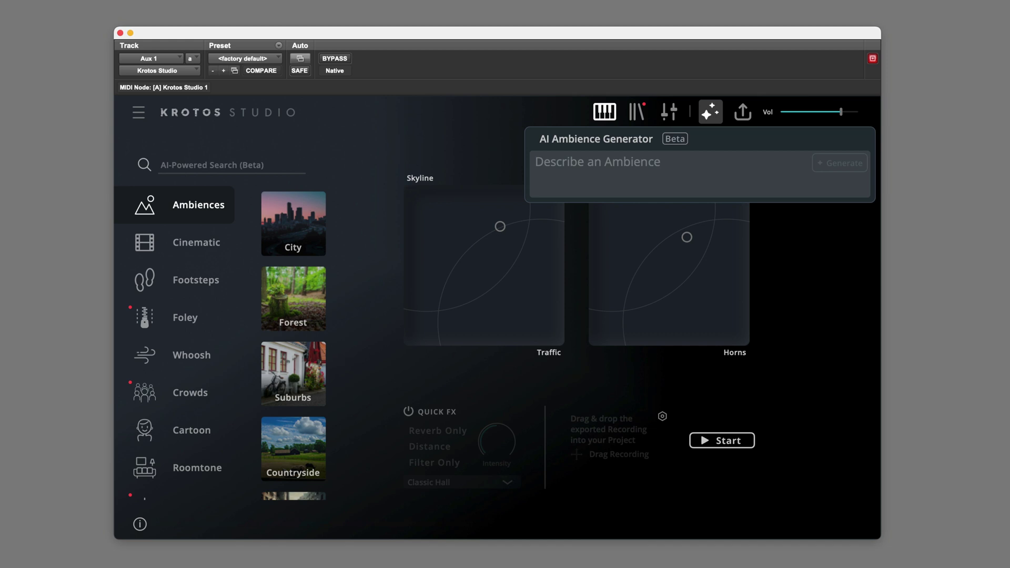
{"action": "left_click", "coordinate": [682, 170]}
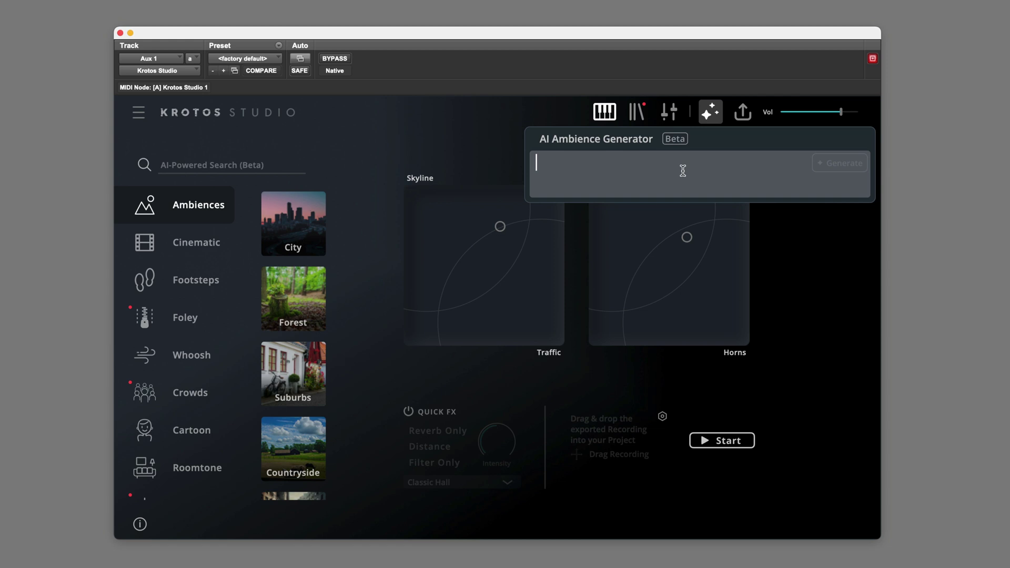
{"action": "type", "text": "Forets"}
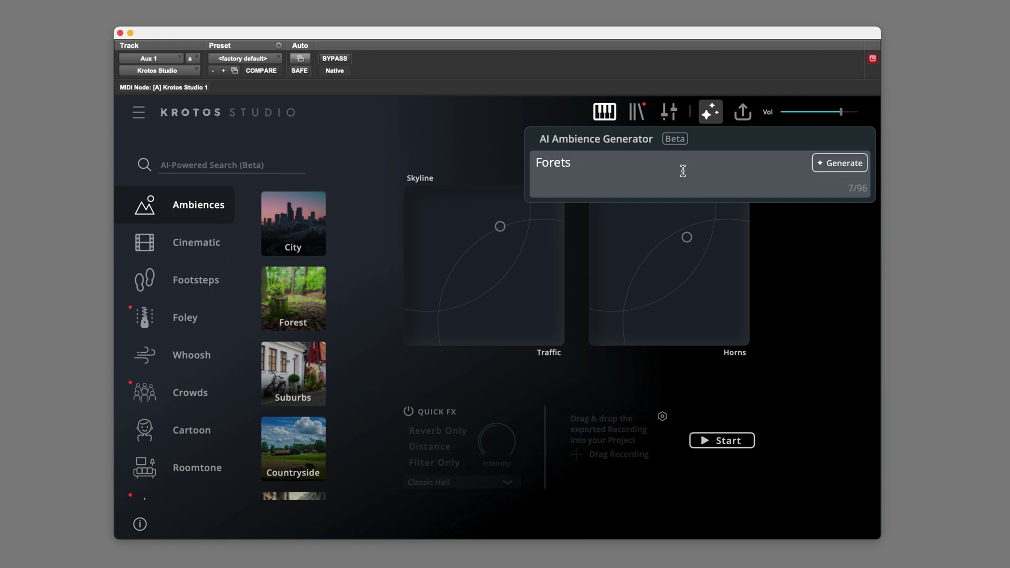
{"action": "key", "text": "BackSpace"}
{"action": "key", "text": "BackSpace"}
{"action": "key", "text": "BackSpace"}
{"action": "type", "text": "st with rain and dist"}
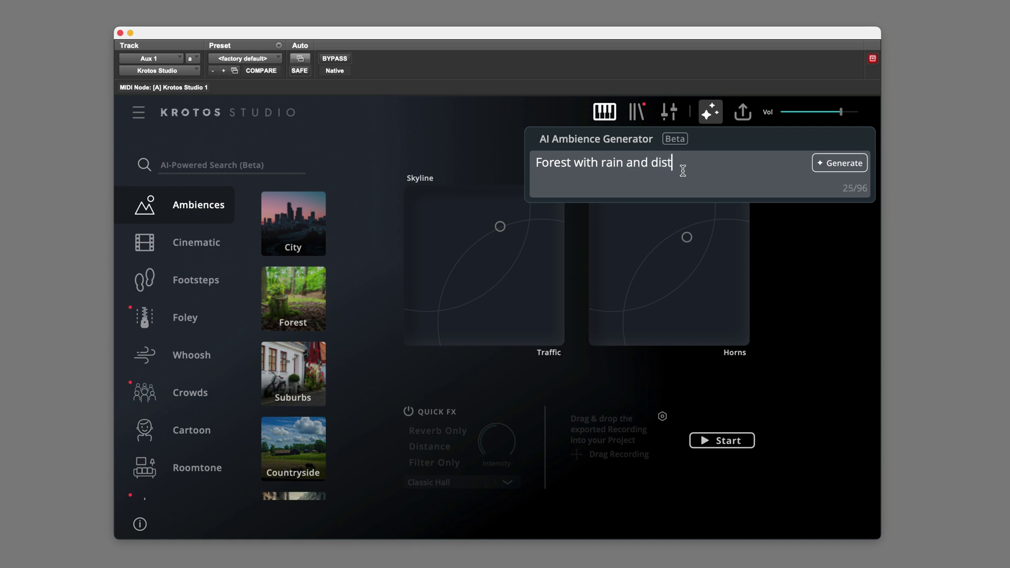
{"action": "type", "text": "ant traffic"}
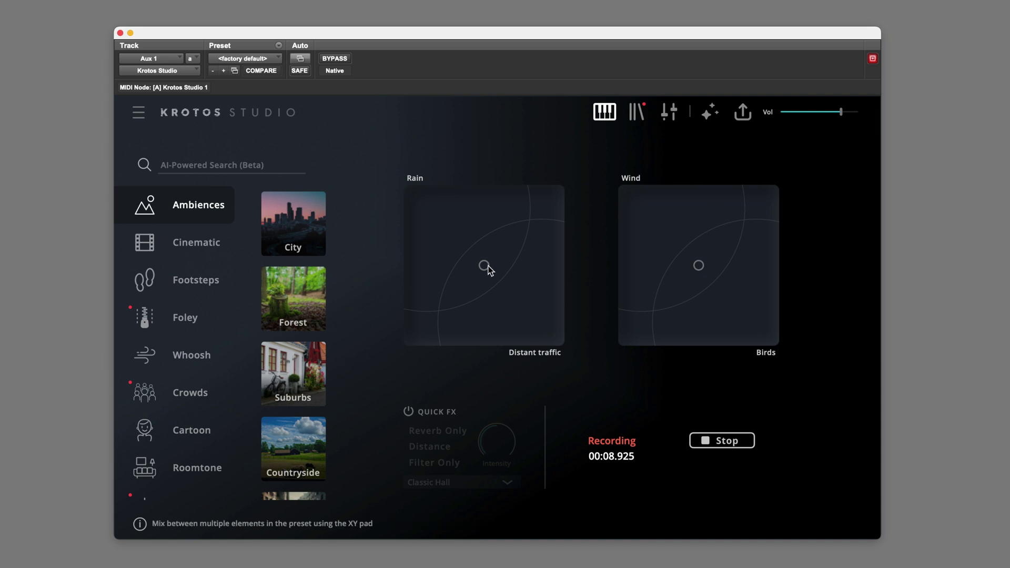
Record the forest performance, pushing the first pad toward rain and the second toward wind.
{"action": "mouse_move", "coordinate": [484, 266]}
{"action": "left_mouse_down"}
{"action": "mouse_move", "coordinate": [538, 317]}
{"action": "mouse_move", "coordinate": [485, 248]}
{"action": "mouse_move", "coordinate": [450, 230]}
{"action": "left_mouse_up"}
{"action": "left_click_drag", "start_coordinate": [699, 267], "coordinate": [660, 230]}
Stop the forest recording and drop it onto the Ambience track as clip KS_init_2.
{"action": "left_click", "coordinate": [728, 444]}
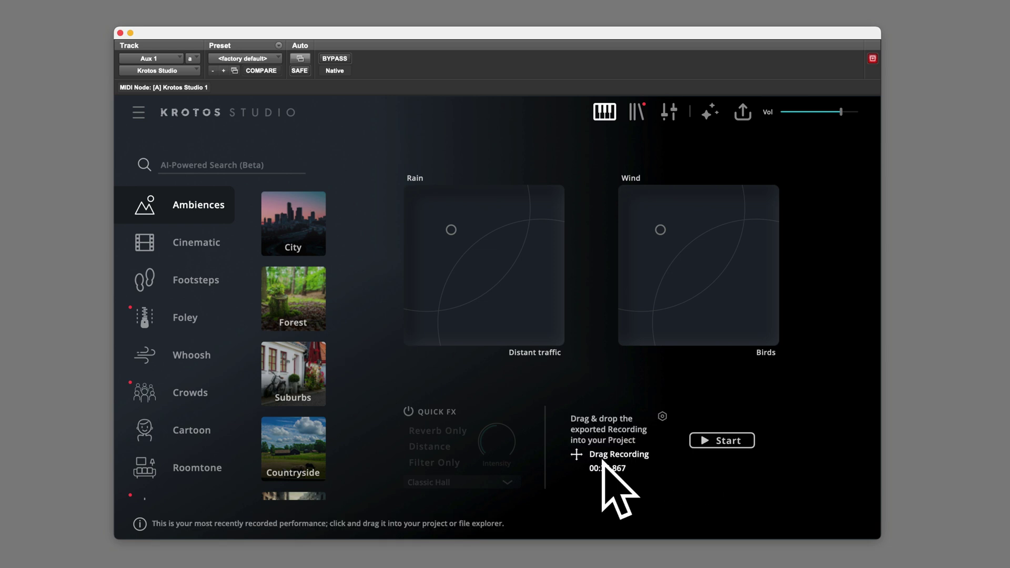
{"action": "left_click_drag", "start_coordinate": [602, 463], "coordinate": [0, 0]}
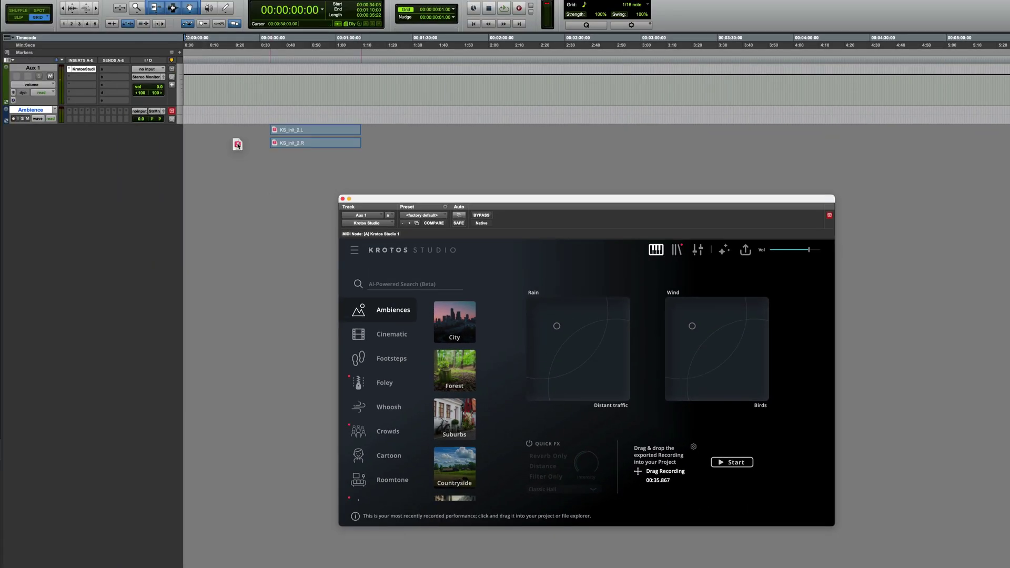
{"action": "left_click_drag", "start_coordinate": [238, 145], "coordinate": [195, 125]}
Set the Ambience track height to large and play back KS_init_2.
{"action": "left_click", "coordinate": [180, 116]}
{"action": "left_click", "coordinate": [189, 138]}
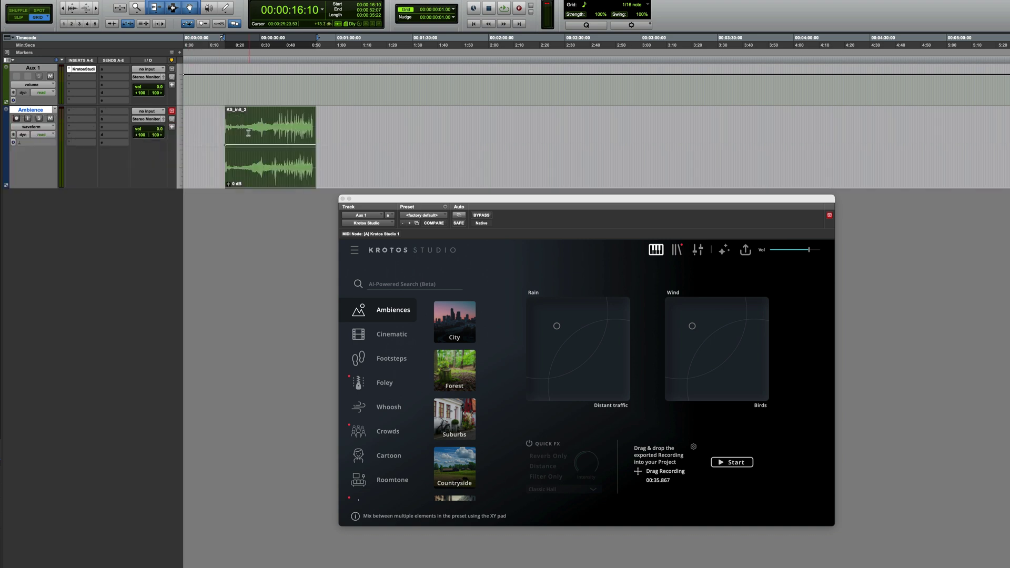
{"action": "key", "text": "space"}
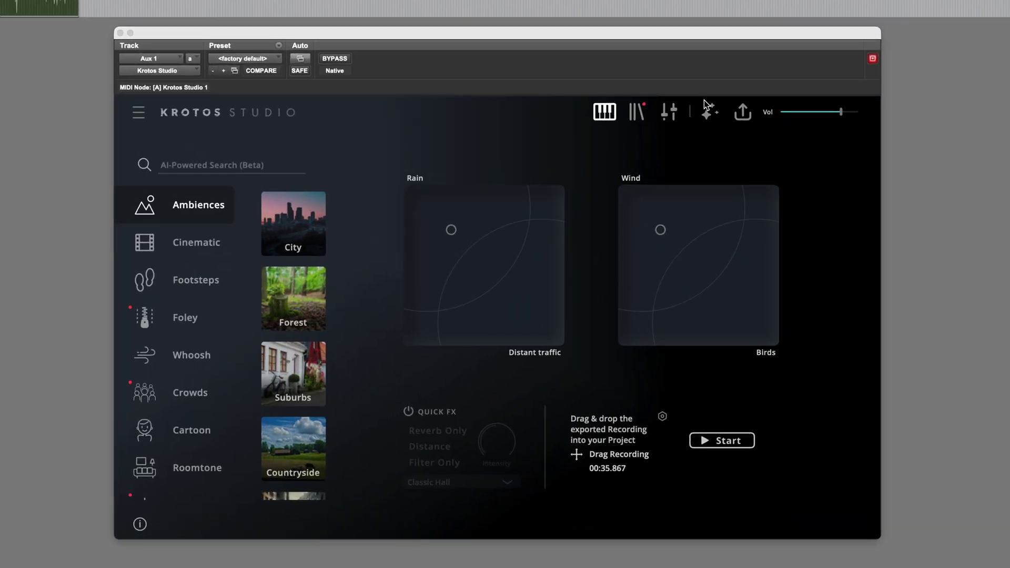
Replace the AI generator prompt with 'welding shop with air conditioning'.
{"action": "left_click", "coordinate": [714, 158]}
{"action": "key", "text": "super+a"}
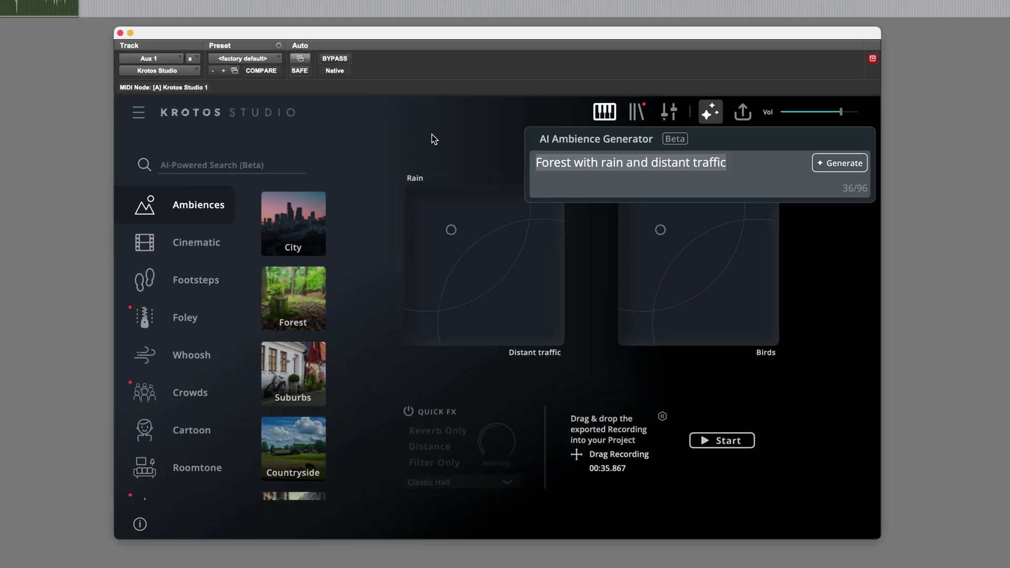
{"action": "type", "text": "welding "}
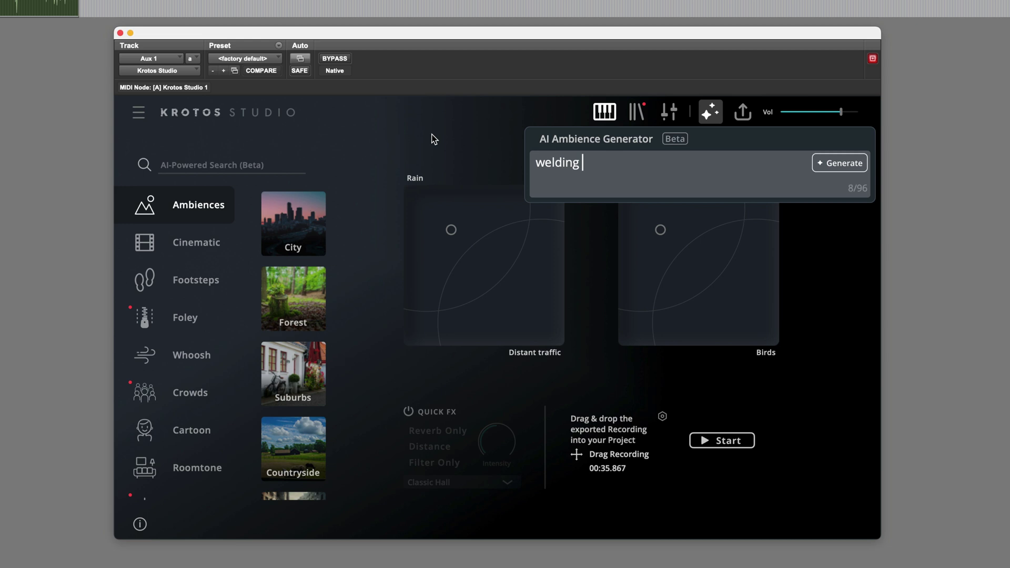
{"action": "type", "text": "shop with air cond"}
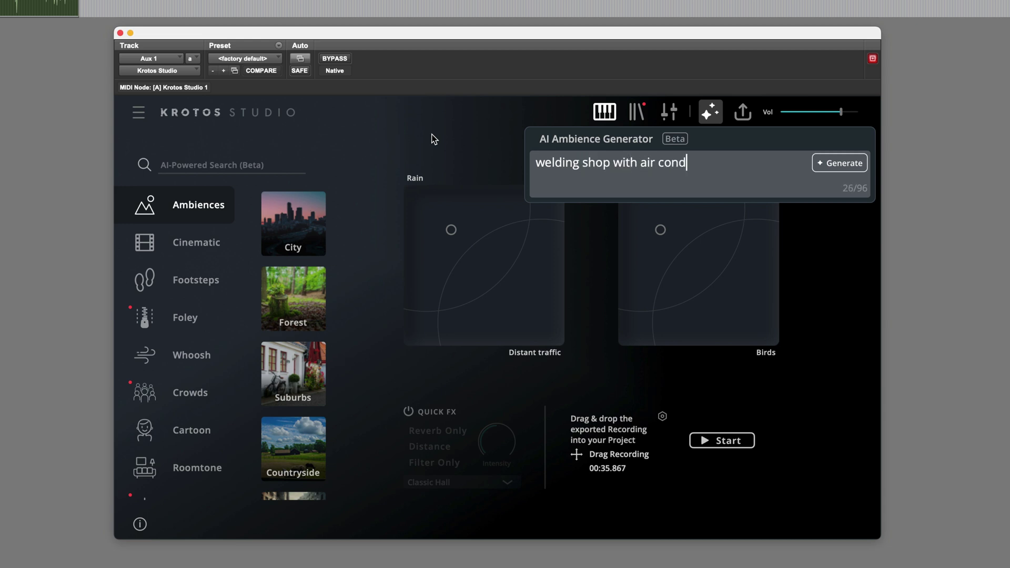
{"action": "type", "text": "itioning"}
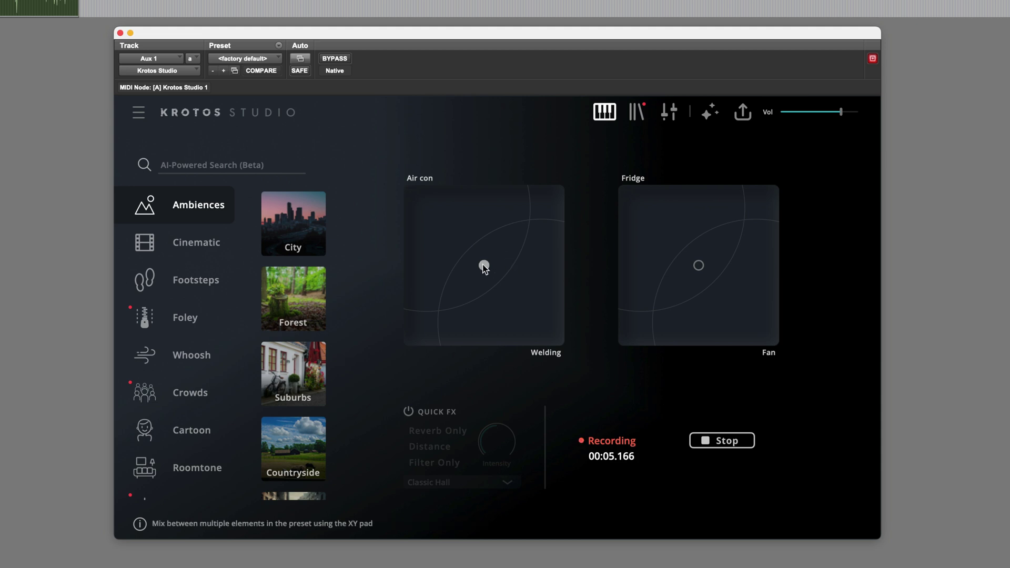
Shift air con toward welding and fridge toward fan, then pull both mixes back.
{"action": "mouse_move", "coordinate": [484, 265]}
{"action": "left_mouse_down"}
{"action": "mouse_move", "coordinate": [524, 293]}
{"action": "mouse_move", "coordinate": [433, 220]}
{"action": "mouse_move", "coordinate": [529, 300]}
{"action": "left_mouse_up"}
{"action": "left_click_drag", "start_coordinate": [701, 267], "coordinate": [746, 309]}
{"action": "left_click_drag", "start_coordinate": [527, 299], "coordinate": [488, 268]}
{"action": "left_click_drag", "start_coordinate": [745, 309], "coordinate": [660, 232]}
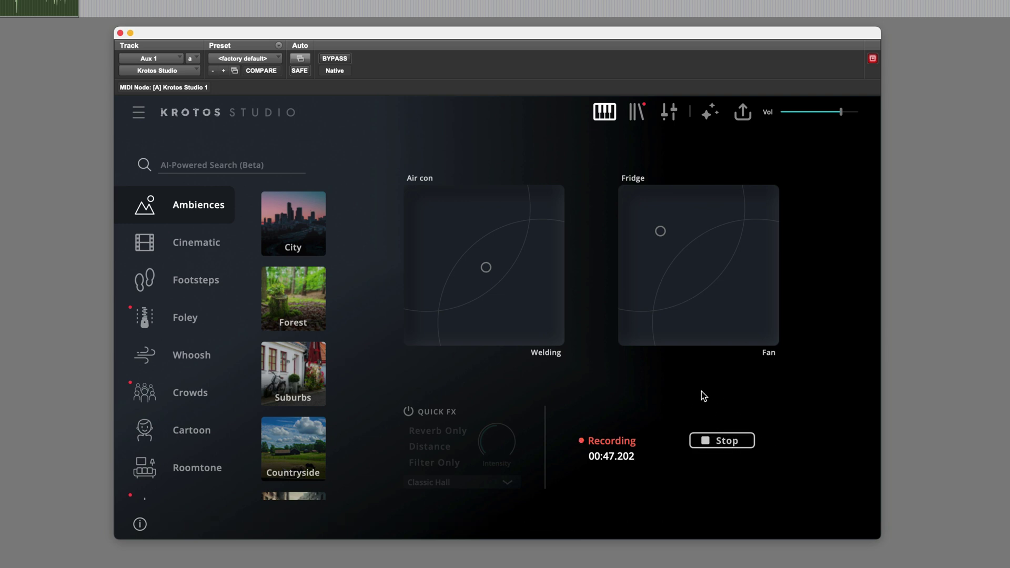
Stop the welding-shop take, place it after KS_init_2 as KS_init_3, and play it.
{"action": "left_click", "coordinate": [721, 442]}
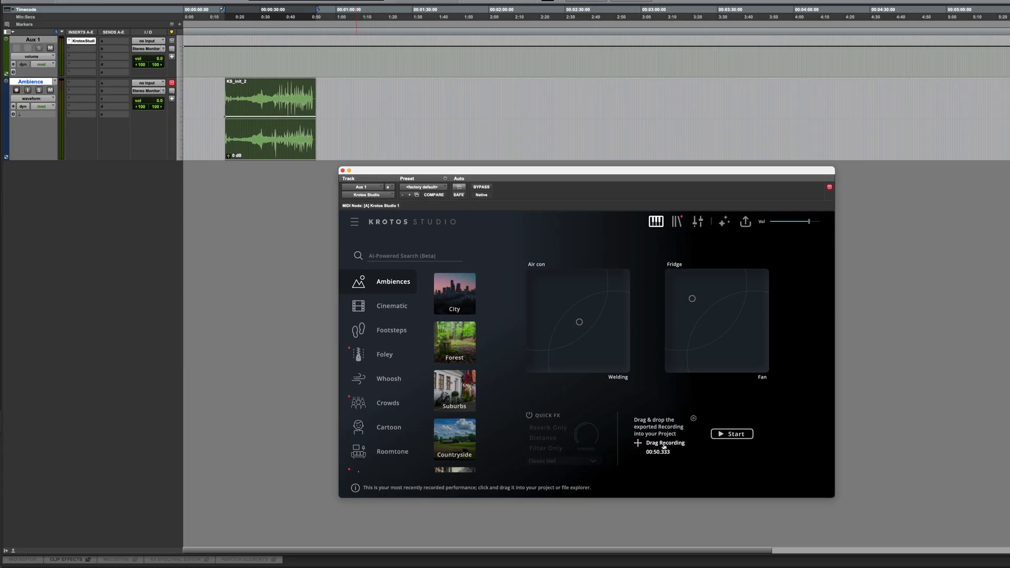
{"action": "left_click_drag", "start_coordinate": [629, 462], "coordinate": [334, 117]}
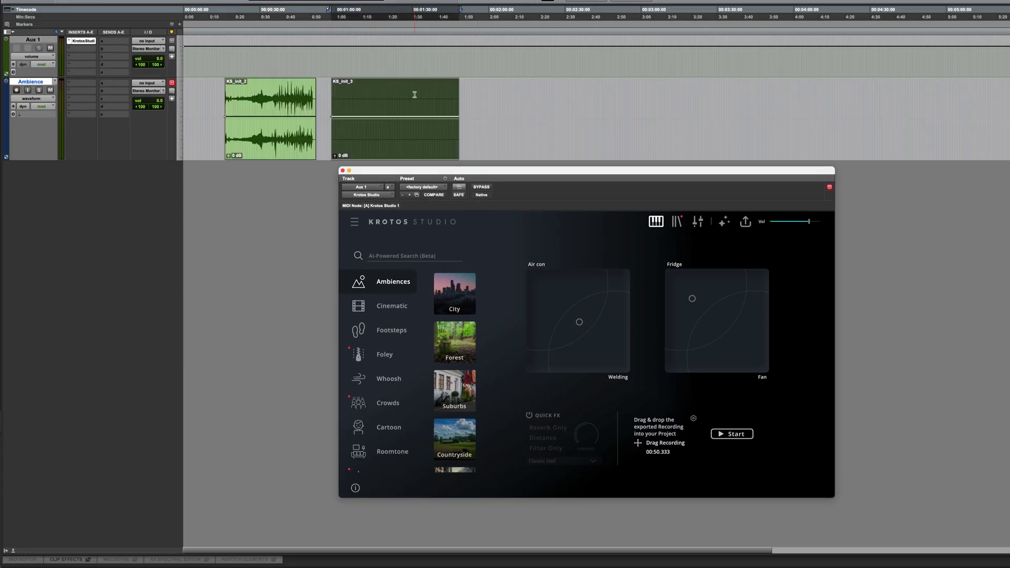
{"action": "key", "text": "space"}
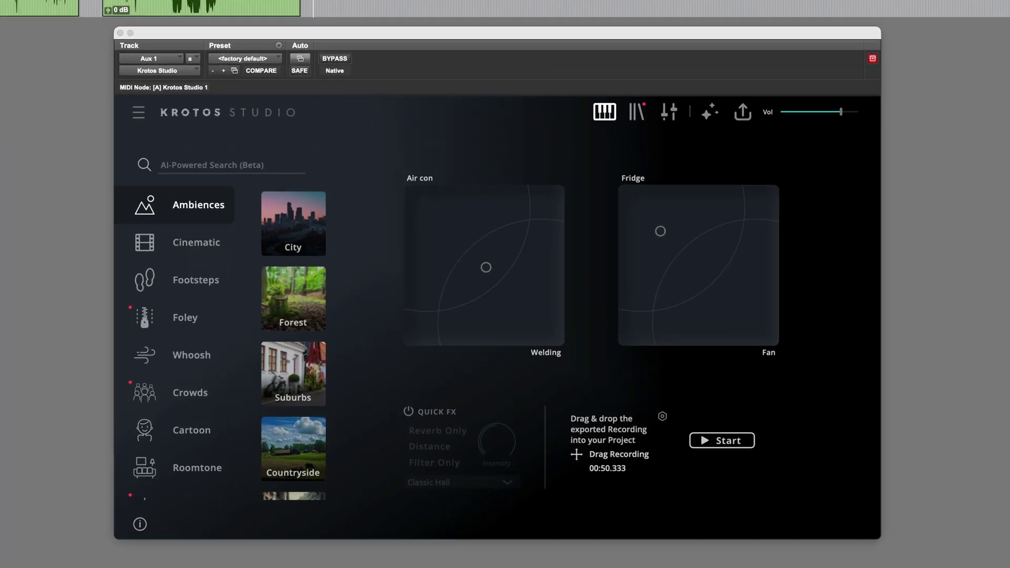
Replace the AI generator prompt with 'restaurant with light chatter'.
{"action": "left_click", "coordinate": [709, 112]}
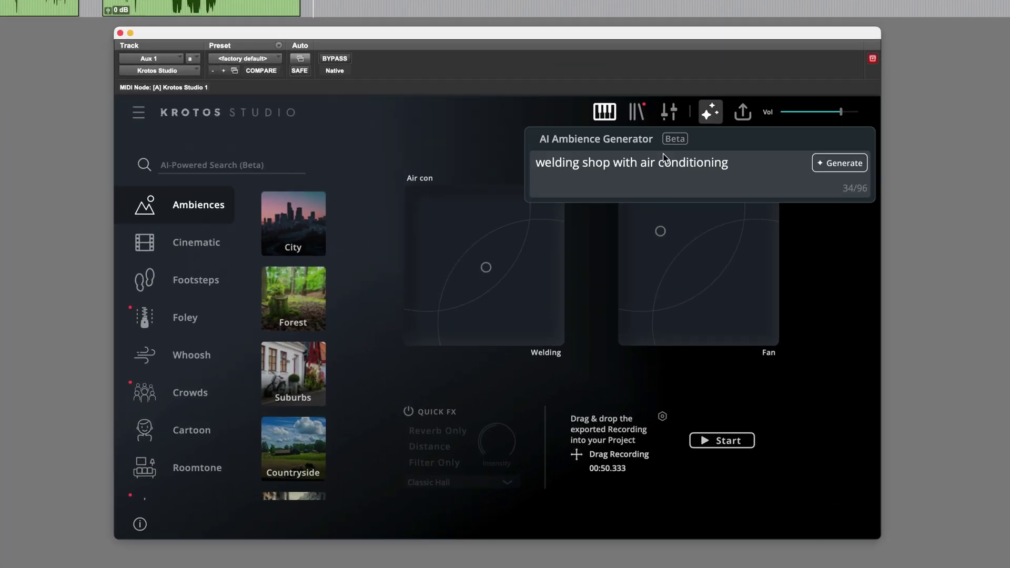
{"action": "left_click_drag", "start_coordinate": [737, 162], "coordinate": [454, 143]}
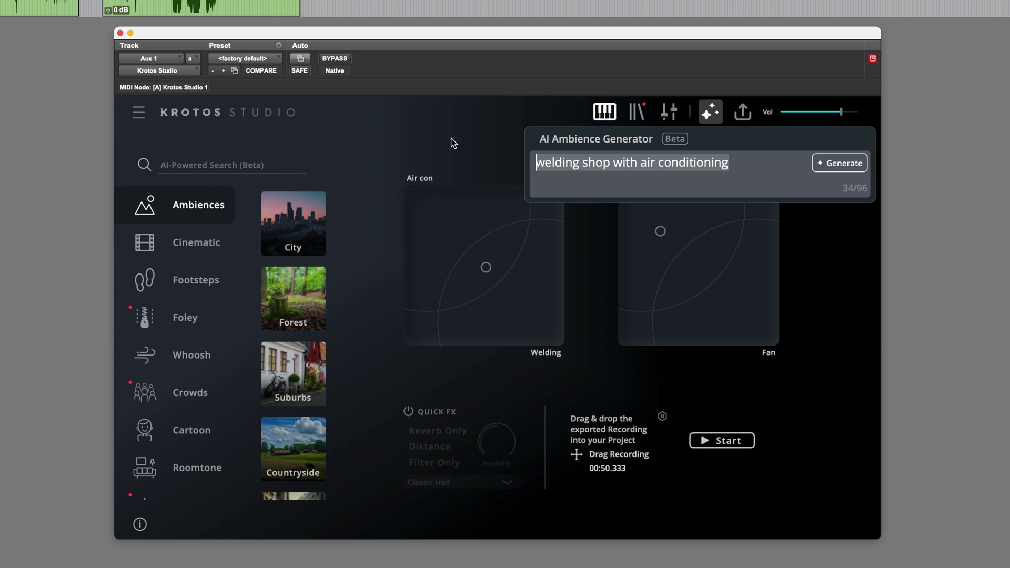
{"action": "type", "text": "restaurant with "}
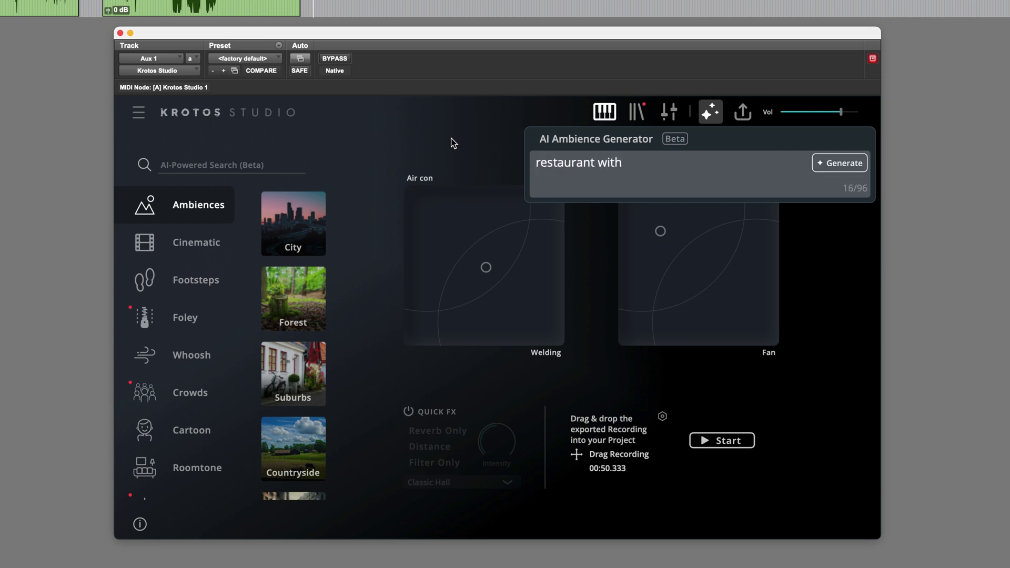
{"action": "type", "text": "light chatter"}
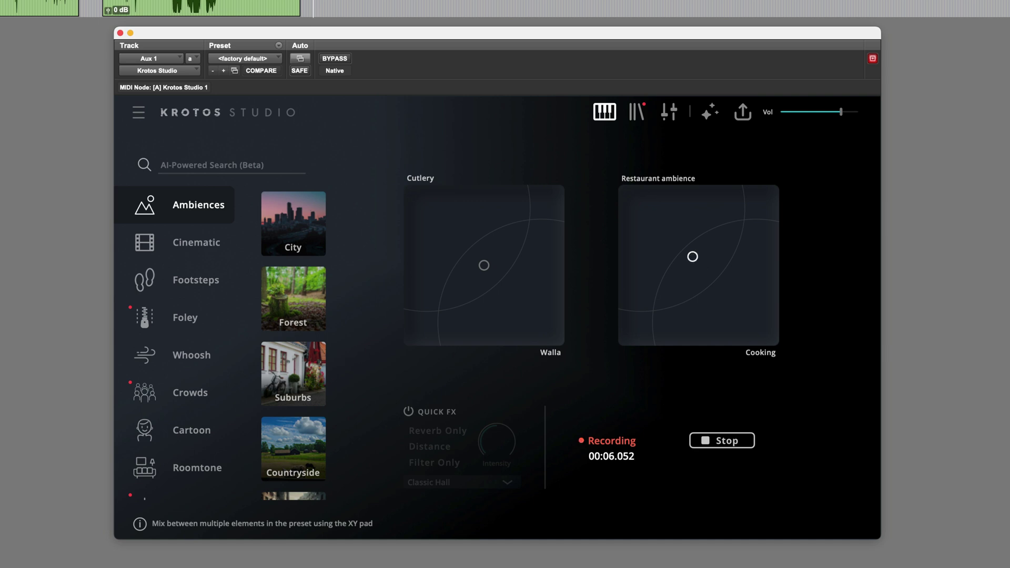
Blend toward restaurant ambience and walla, then back toward Cutlery and up-left on the second pad.
{"action": "mouse_move", "coordinate": [692, 256]}
{"action": "left_mouse_down"}
{"action": "mouse_move", "coordinate": [648, 216]}
{"action": "mouse_move", "coordinate": [714, 283]}
{"action": "left_mouse_up"}
{"action": "mouse_move", "coordinate": [483, 266]}
{"action": "left_mouse_down"}
{"action": "mouse_move", "coordinate": [518, 292]}
{"action": "mouse_move", "coordinate": [463, 293]}
{"action": "mouse_move", "coordinate": [408, 341]}
{"action": "left_mouse_up"}
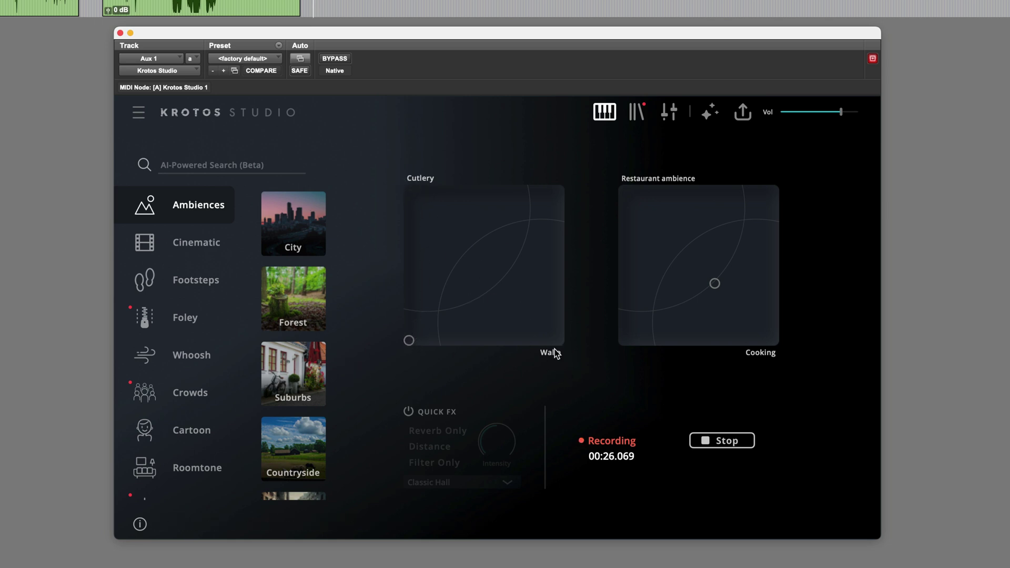
{"action": "mouse_move", "coordinate": [409, 340]}
{"action": "left_mouse_down"}
{"action": "mouse_move", "coordinate": [434, 228]}
{"action": "mouse_move", "coordinate": [406, 190]}
{"action": "mouse_move", "coordinate": [494, 279]}
{"action": "mouse_move", "coordinate": [492, 270]}
{"action": "left_mouse_up"}
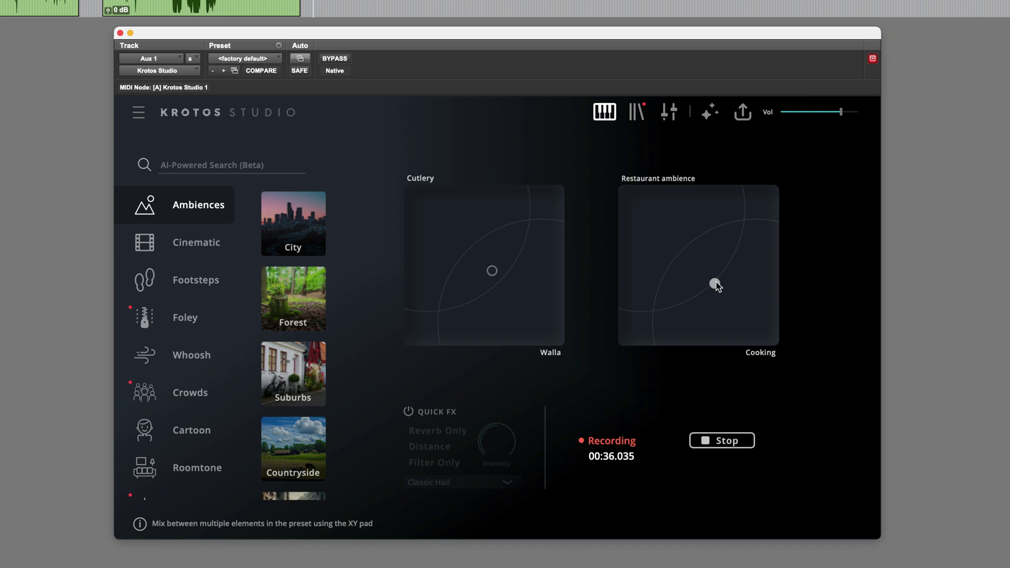
{"action": "left_click_drag", "start_coordinate": [715, 282], "coordinate": [667, 231]}
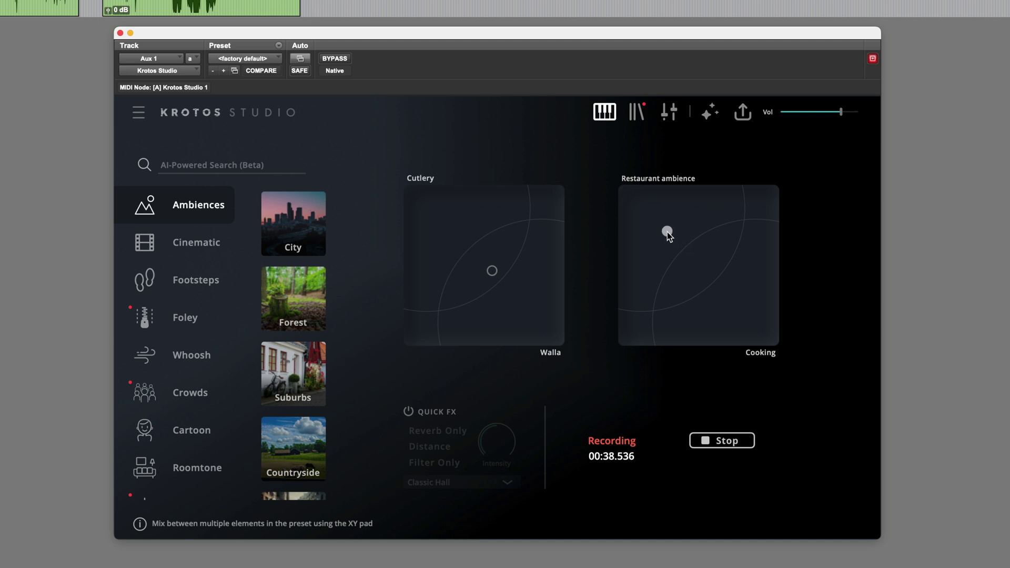
Stop the restaurant take, place it after KS_init_3 as KS_init_4, and play it back.
{"action": "left_click", "coordinate": [721, 441]}
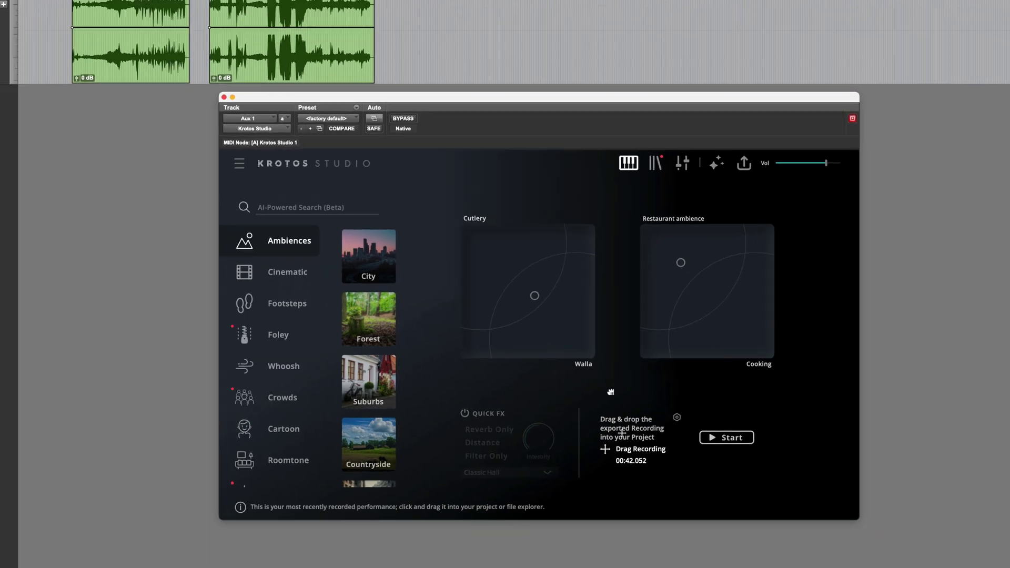
{"action": "left_click_drag", "start_coordinate": [610, 392], "coordinate": [384, 45]}
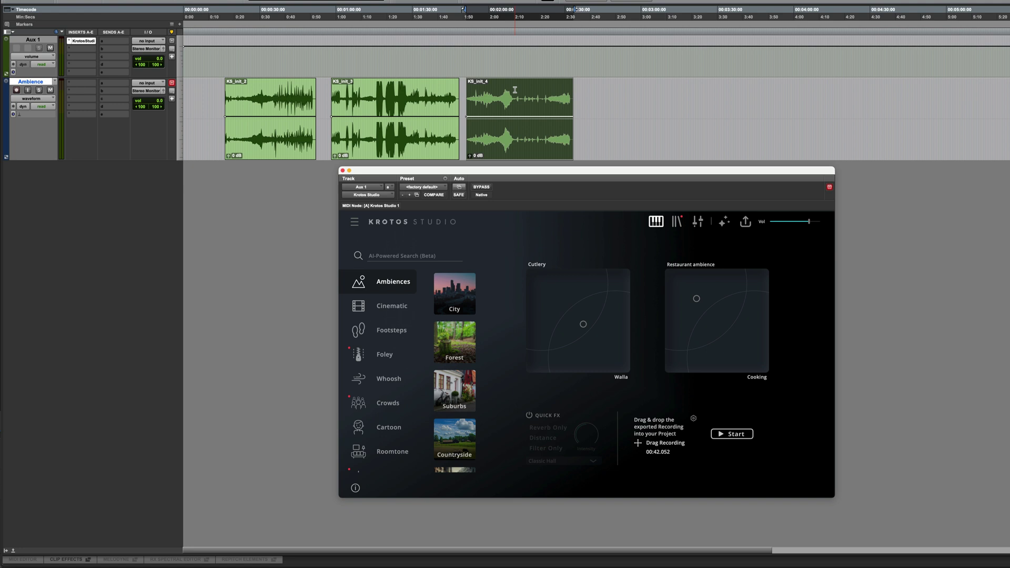
{"action": "key", "text": "space"}
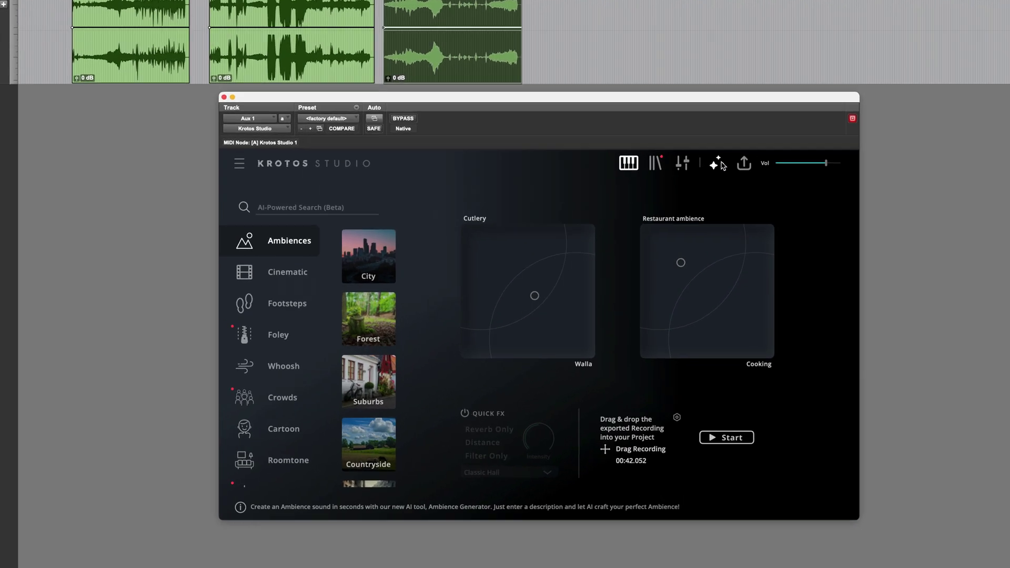
{"action": "left_click", "coordinate": [723, 222]}
Replace the prompt with 'beach with seagulls and kids playing', then generate and start recording.
{"action": "left_click_drag", "start_coordinate": [715, 168], "coordinate": [506, 131]}
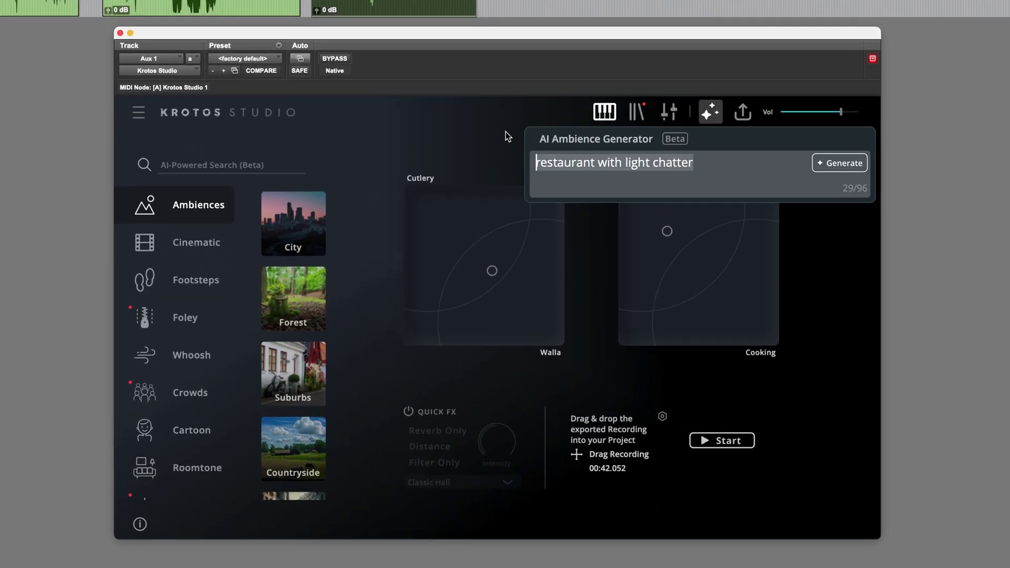
{"action": "type", "text": "beadh wi"}
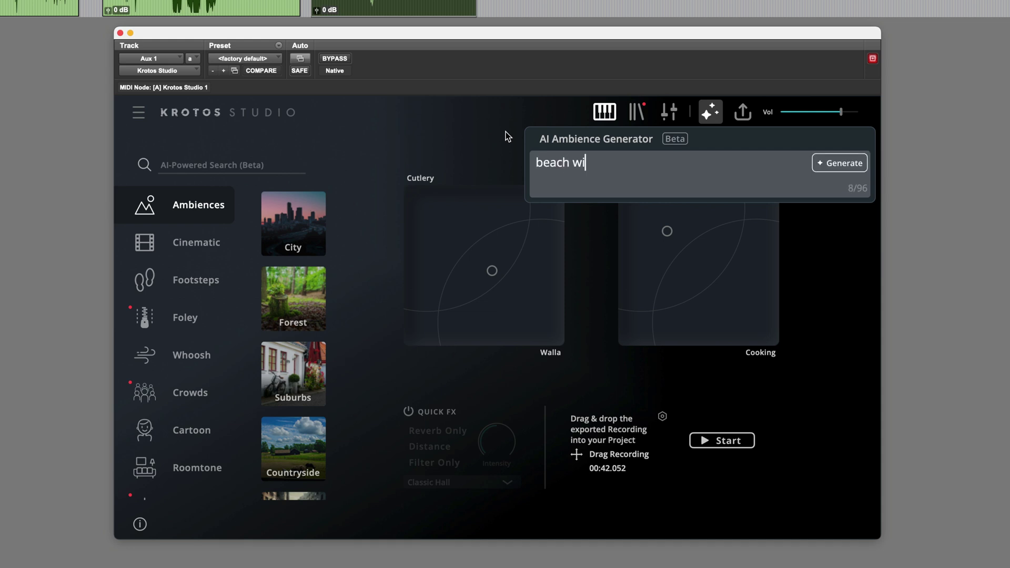
{"action": "type", "text": "th seagulls and "}
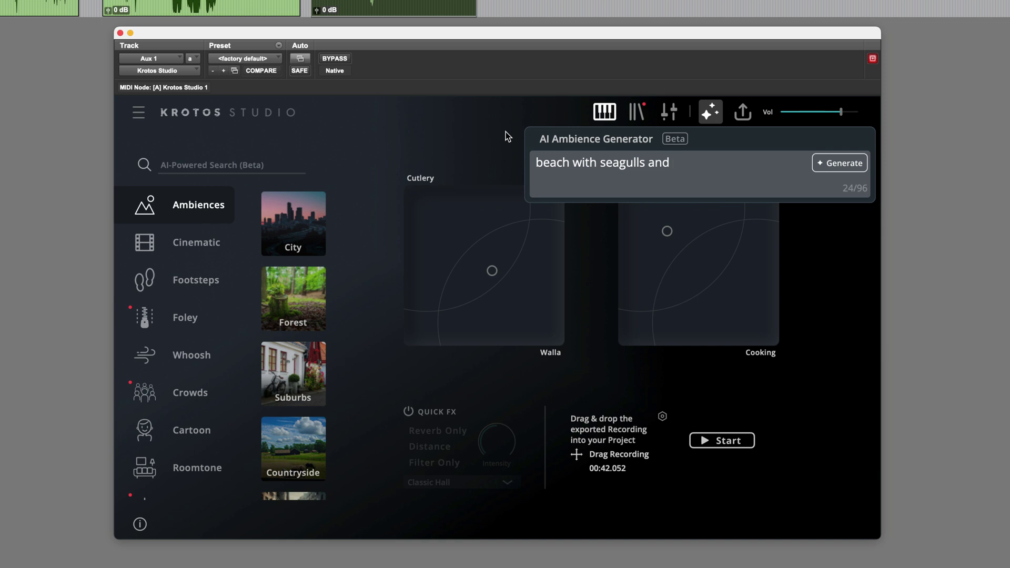
{"action": "type", "text": "kids playing"}
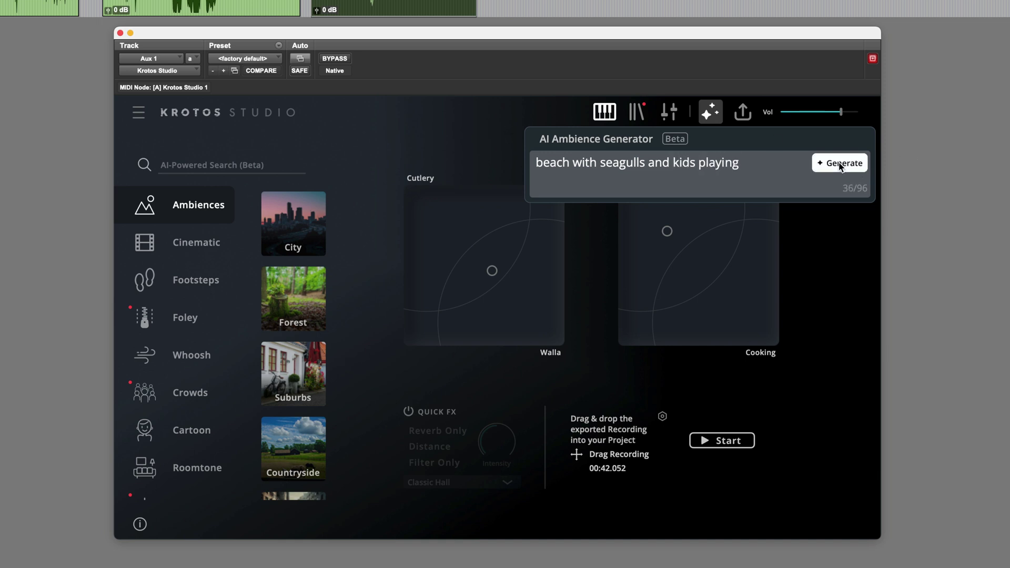
{"action": "key", "text": "space"}
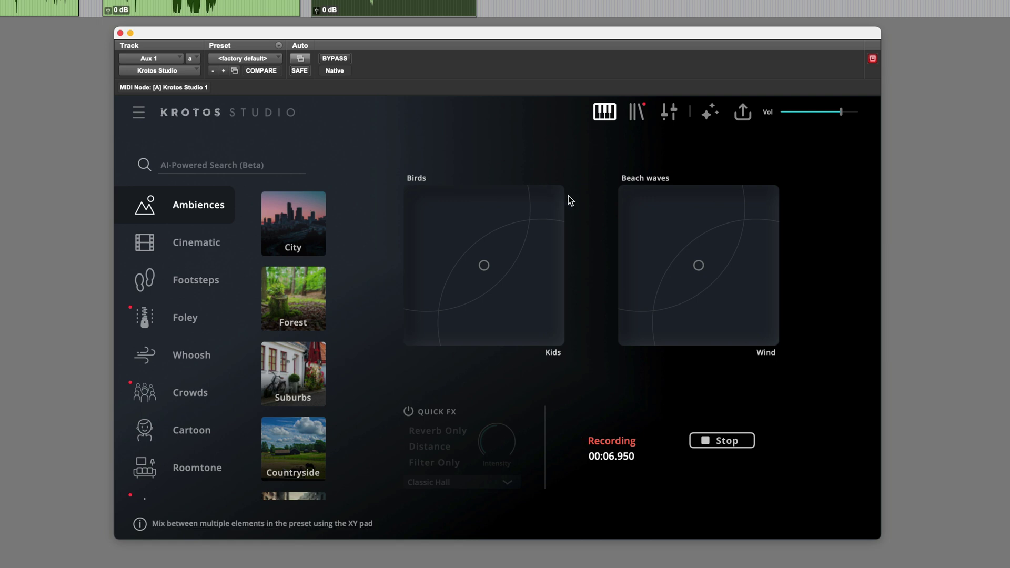
During the beach take, shift the Beach waves and Birds pad blends toward the upper left.
{"action": "mouse_move", "coordinate": [701, 264]}
{"action": "left_mouse_down"}
{"action": "mouse_move", "coordinate": [638, 206]}
{"action": "mouse_move", "coordinate": [756, 318]}
{"action": "mouse_move", "coordinate": [741, 302]}
{"action": "left_mouse_up"}
{"action": "left_click_drag", "start_coordinate": [482, 265], "coordinate": [434, 217]}
{"action": "mouse_move", "coordinate": [741, 298]}
{"action": "left_mouse_down"}
{"action": "mouse_move", "coordinate": [716, 265]}
{"action": "mouse_move", "coordinate": [646, 219]}
{"action": "left_mouse_up"}
Stop the beach take at about 36 seconds and place it on the Ambience track as KS_init_5.
{"action": "left_click", "coordinate": [739, 440]}
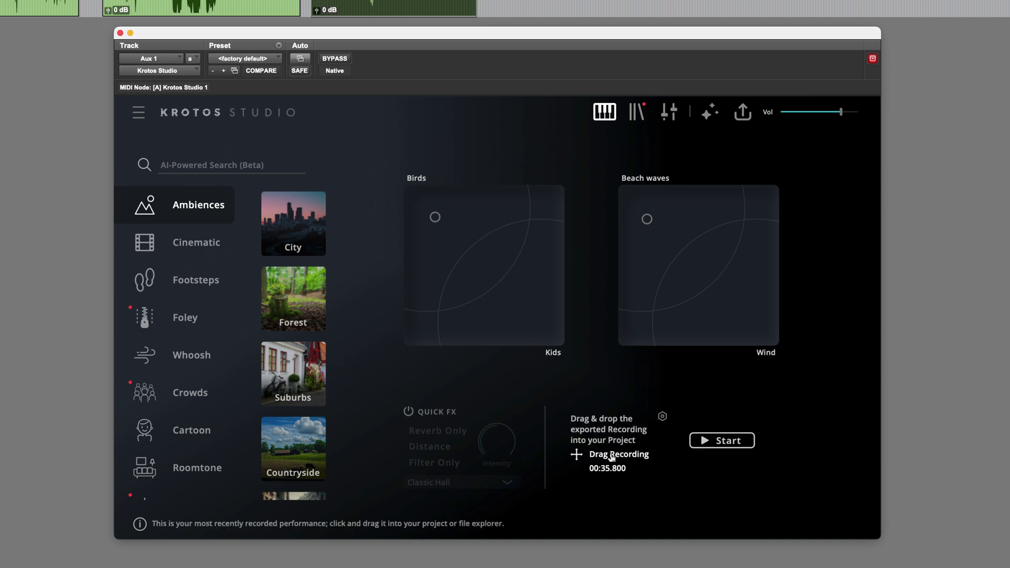
{"action": "left_click_drag", "start_coordinate": [612, 457], "coordinate": [583, 113]}
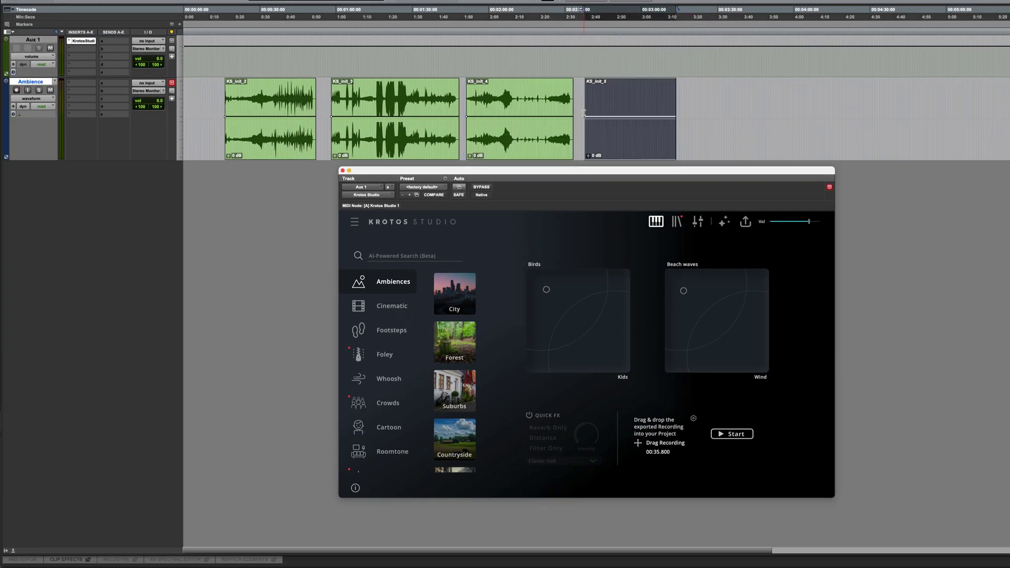
{"action": "scroll", "coordinate": [502, 144], "scroll_direction": "right", "scroll_amount": 5}
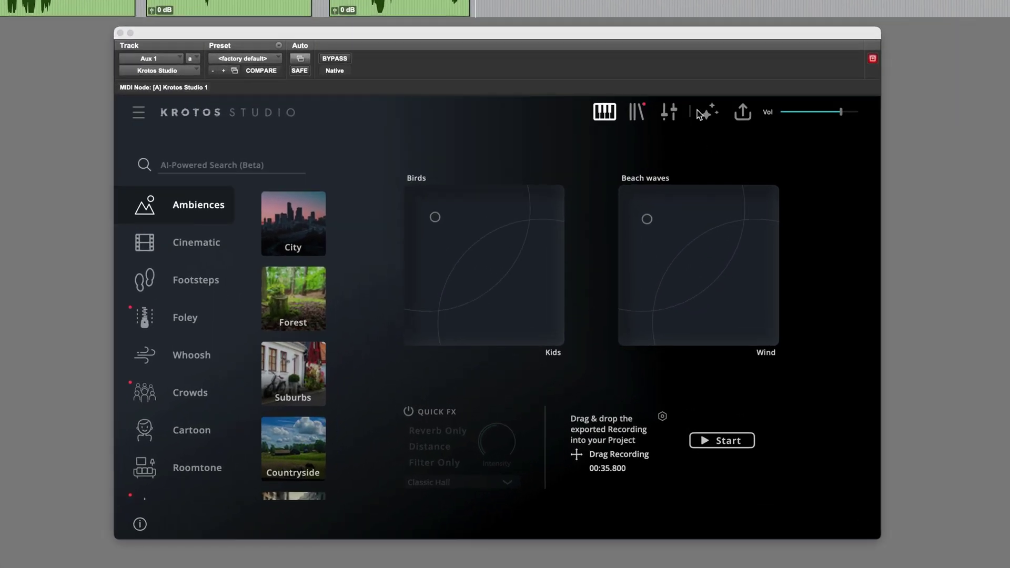
Replace the AI ambience prompt with 'thunderstorm with shouting'.
{"action": "left_click", "coordinate": [725, 221]}
{"action": "triple_click", "coordinate": [762, 164]}
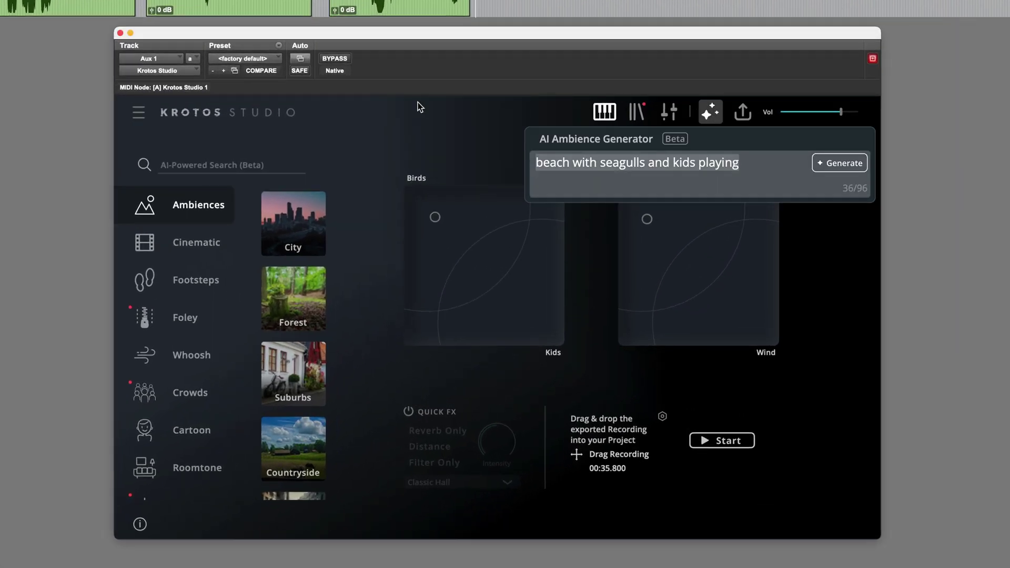
{"action": "type", "text": "thunderstor"}
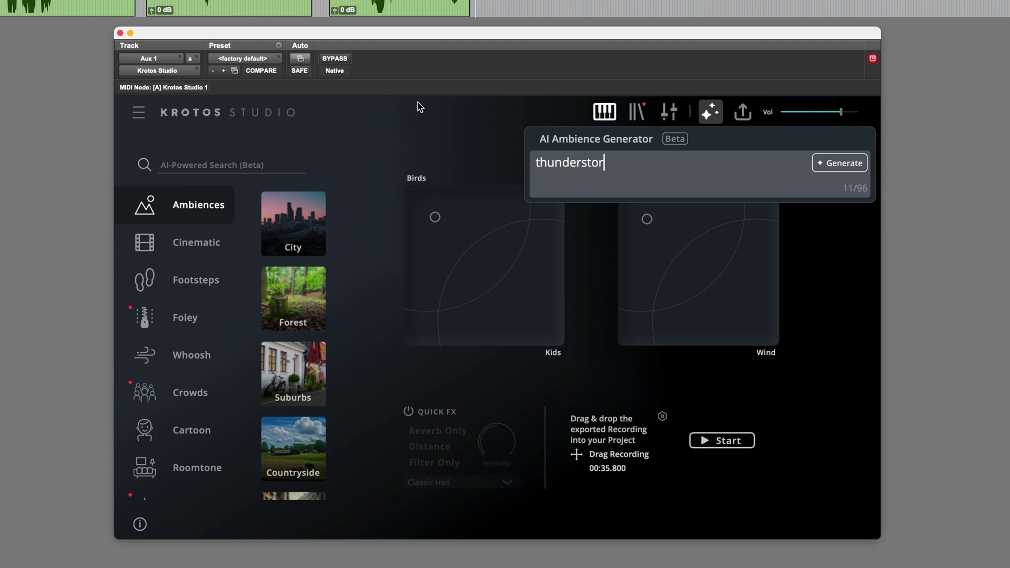
{"action": "type", "text": "m with shouting"}
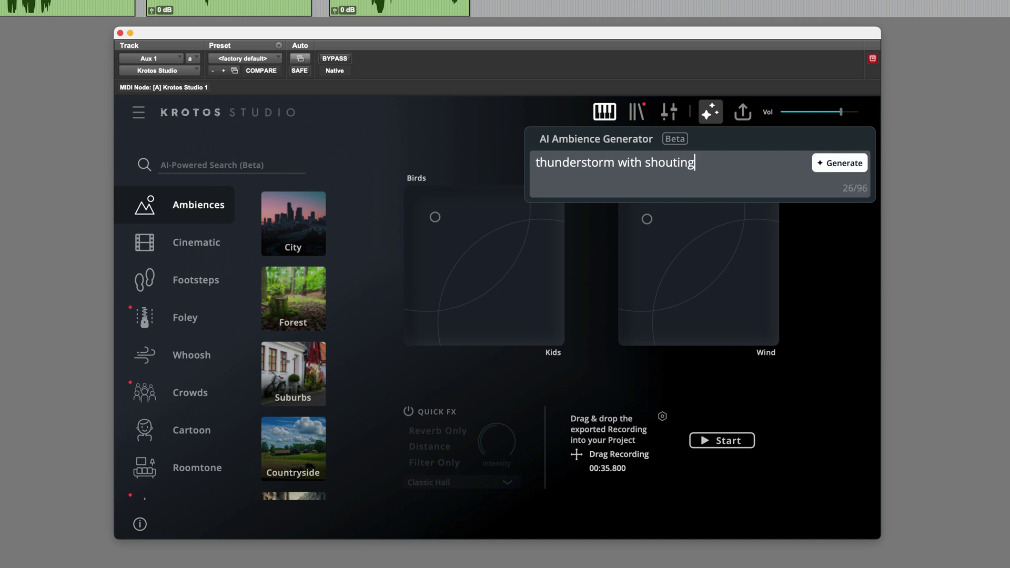
Generate the thunderstorm ambience and record it, pushing Thunder up-left and Wind down-right toward Battle.
{"action": "key", "text": "Return"}
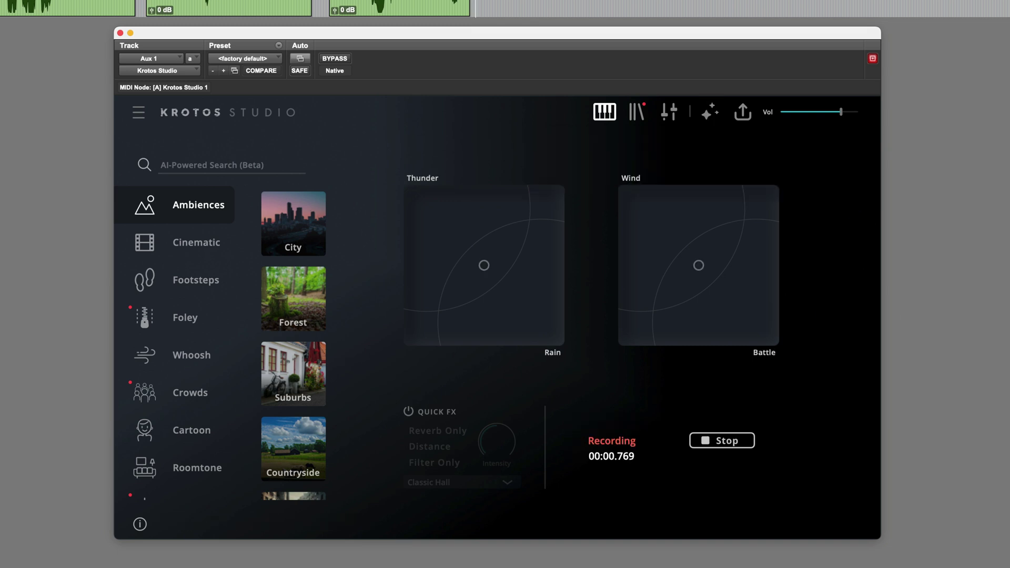
{"action": "mouse_move", "coordinate": [484, 253]}
{"action": "left_mouse_down"}
{"action": "mouse_move", "coordinate": [478, 264]}
{"action": "mouse_move", "coordinate": [478, 251]}
{"action": "mouse_move", "coordinate": [438, 213]}
{"action": "left_mouse_up"}
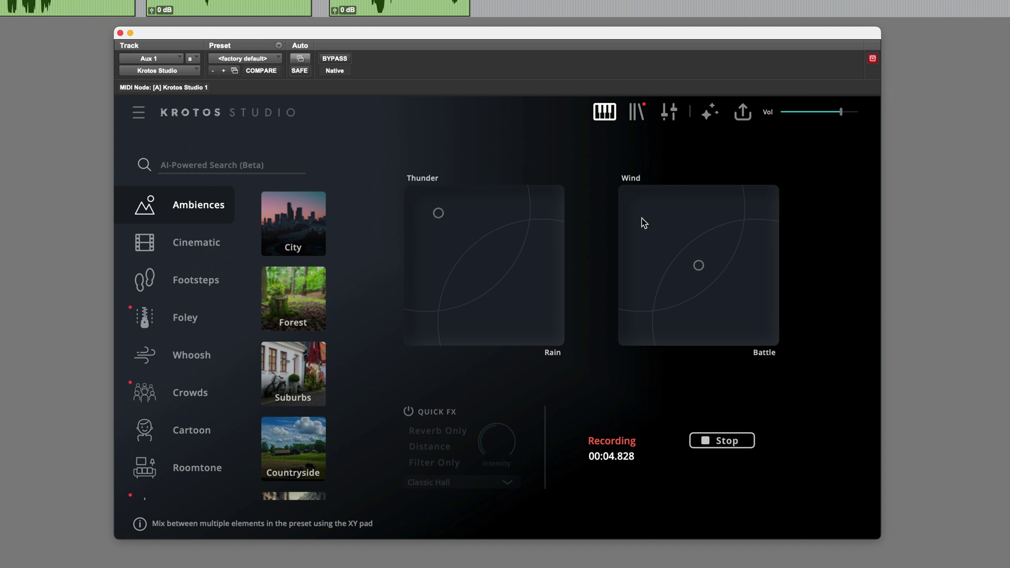
{"action": "left_click_drag", "start_coordinate": [700, 265], "coordinate": [731, 290]}
{"action": "left_click_drag", "start_coordinate": [438, 213], "coordinate": [429, 201]}
{"action": "left_click_drag", "start_coordinate": [731, 290], "coordinate": [750, 306]}
Stop the thunderstorm take at about 20 seconds and place it on the Ambience track as KS_init_6.
{"action": "left_click", "coordinate": [735, 432]}
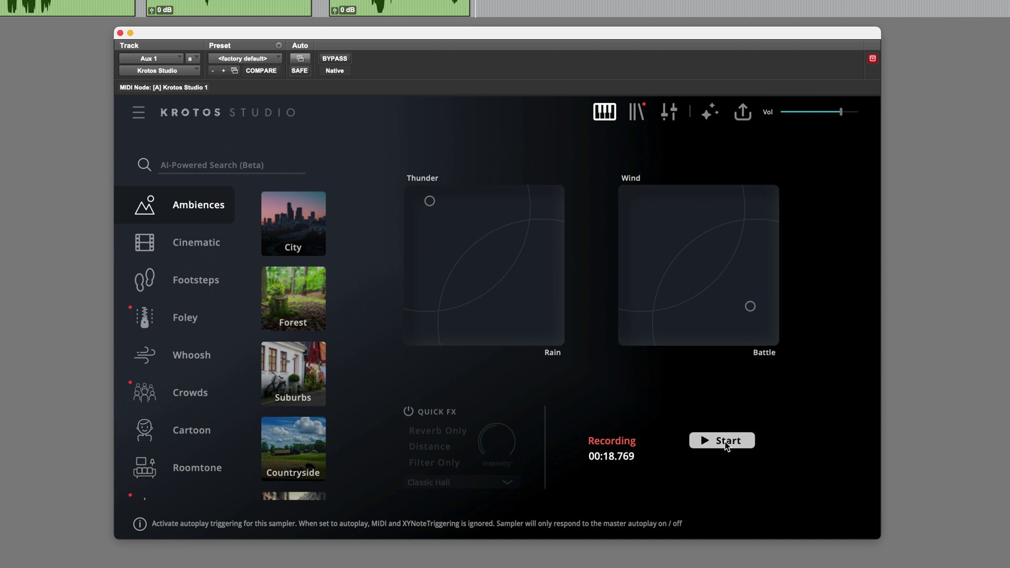
{"action": "left_click_drag", "start_coordinate": [632, 437], "coordinate": [617, 49]}
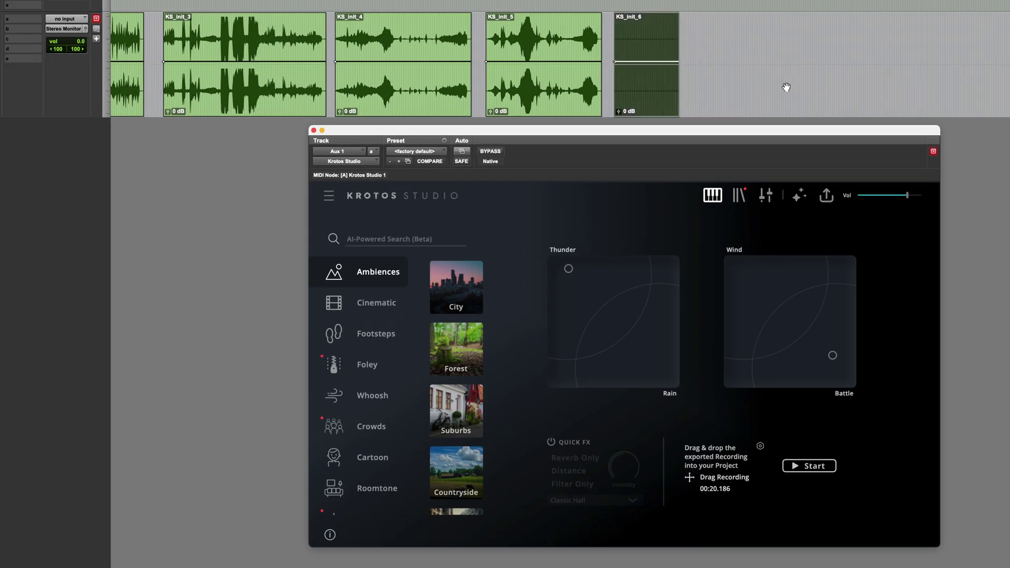
{"action": "scroll", "coordinate": [792, 88], "scroll_direction": "left", "scroll_amount": 3}
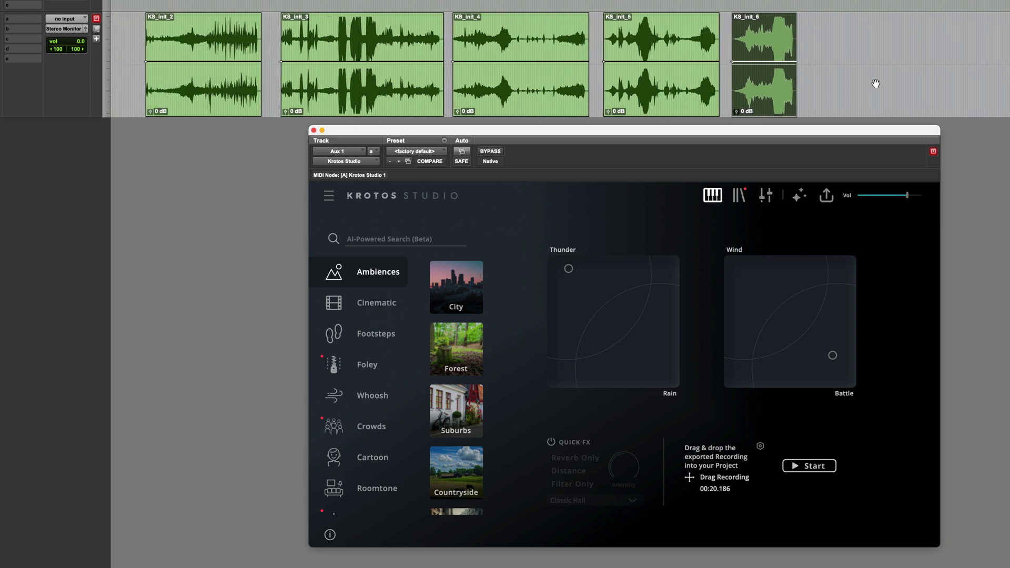